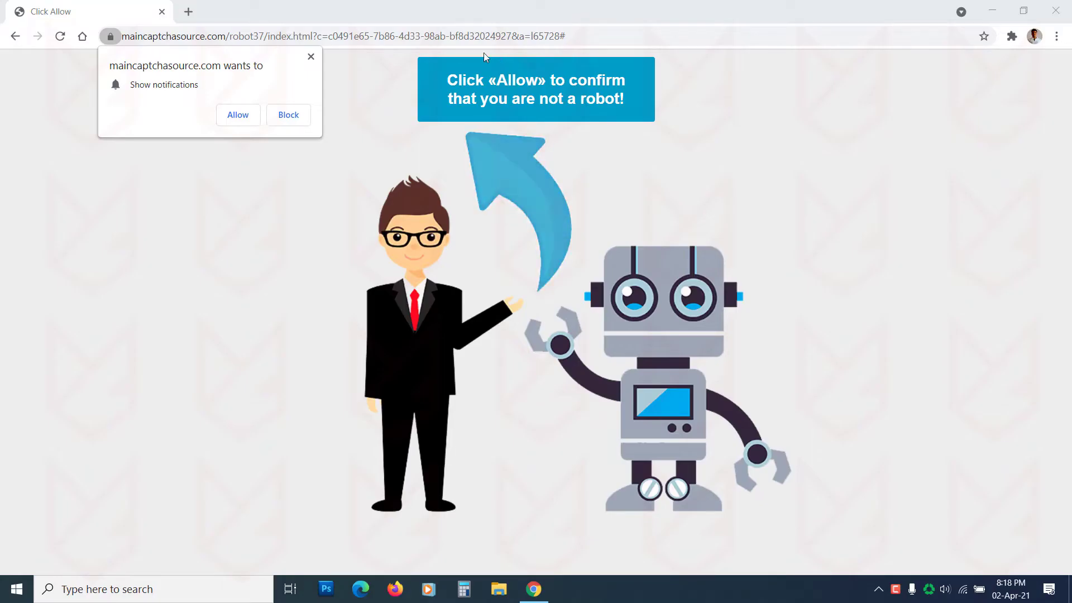
Step: Block the notification request from maincaptchasource.com in Chrome
{"action": "left_click", "coordinate": [420, 36]}
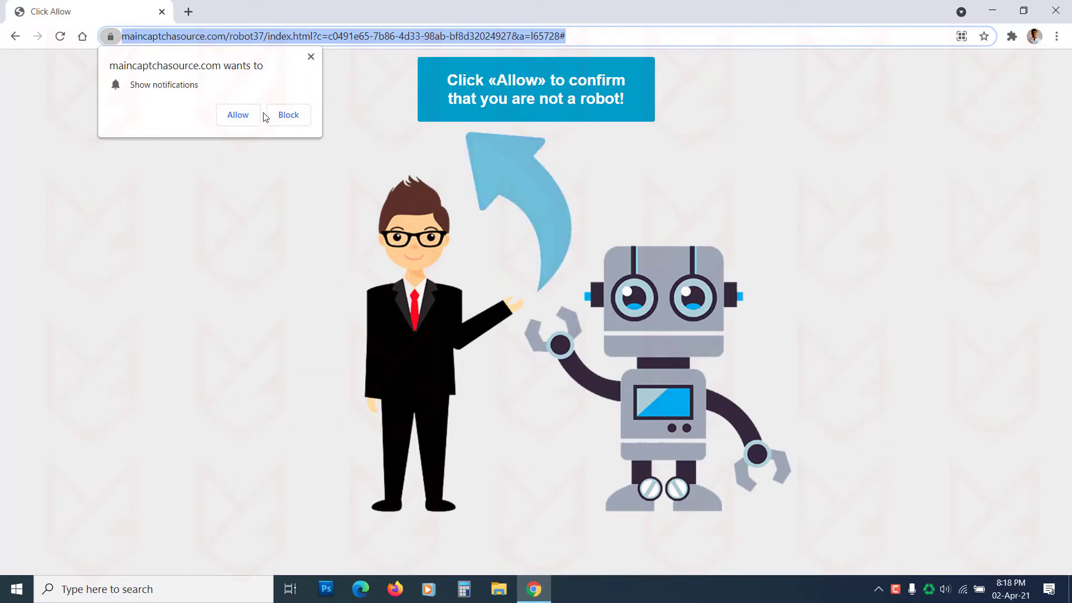
{"action": "left_click", "coordinate": [239, 115]}
{"action": "left_click", "coordinate": [1056, 37]}
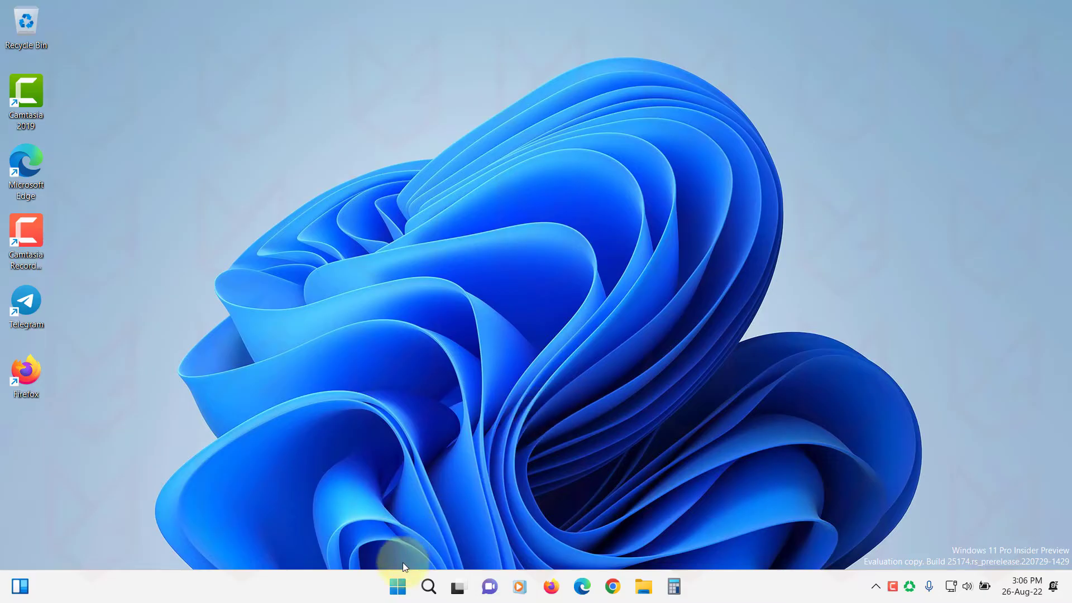
Step: Open the Installed apps list in Windows Settings
{"action": "left_click", "coordinate": [396, 595]}
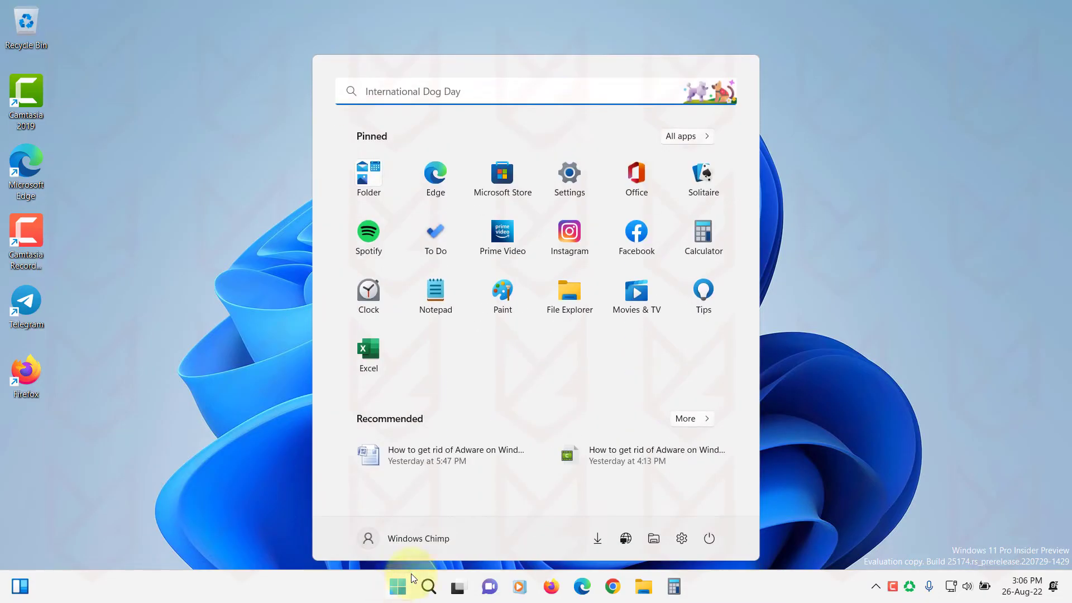
{"action": "left_click", "coordinate": [581, 180]}
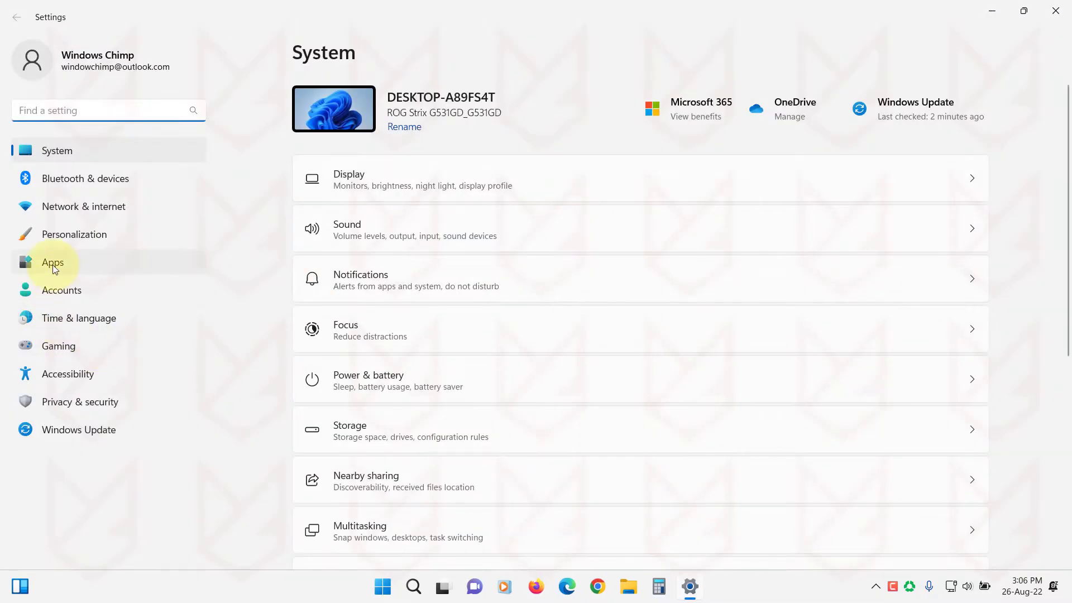
{"action": "left_click", "coordinate": [53, 264]}
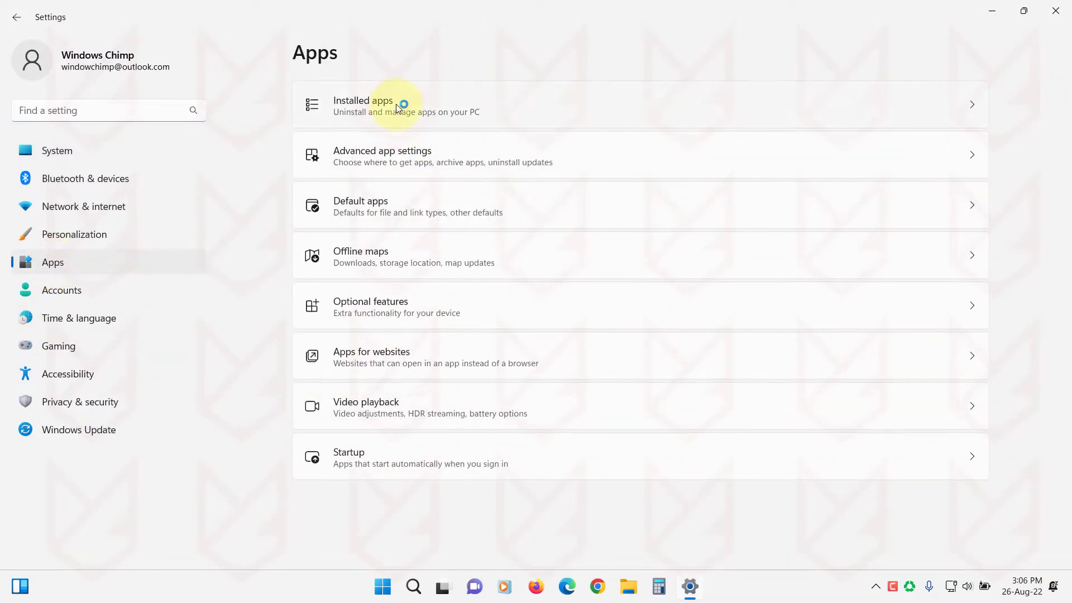
{"action": "left_click", "coordinate": [407, 102]}
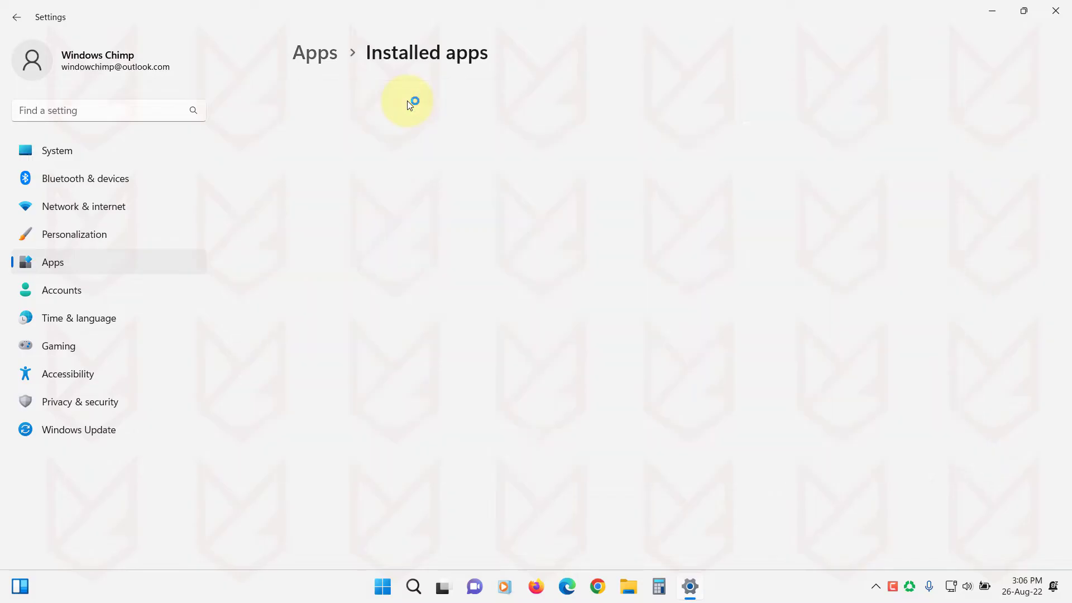
Step: Uninstall Mobitrix WhatsApp Transfer, confirming in Settings and in its own uninstaller
{"action": "scroll", "coordinate": [399, 342], "scroll_direction": "down", "scroll_amount": 7}
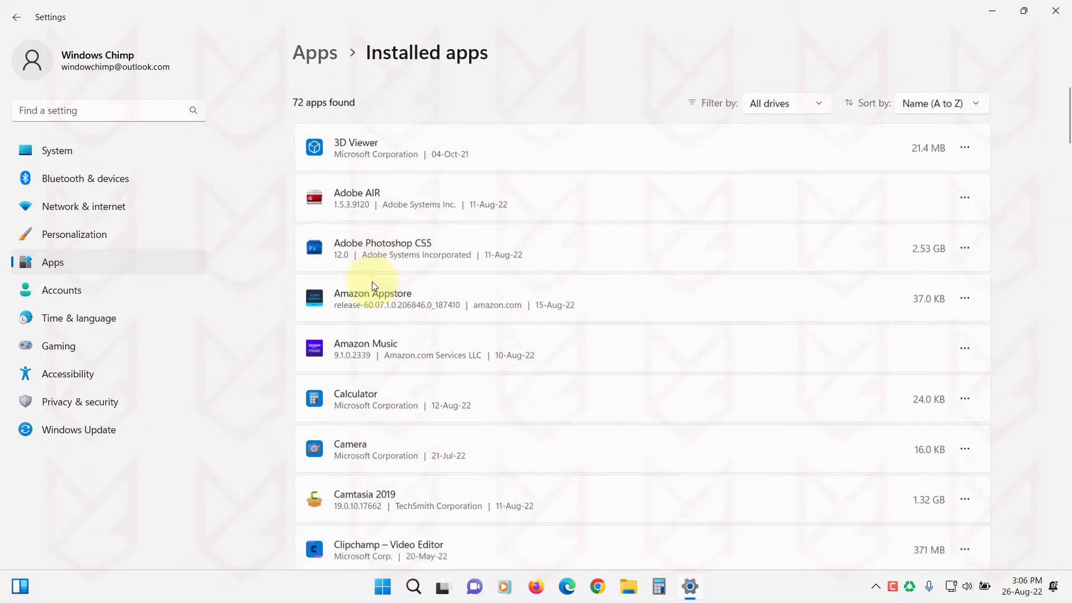
{"action": "scroll", "coordinate": [398, 343], "scroll_direction": "down", "scroll_amount": 8}
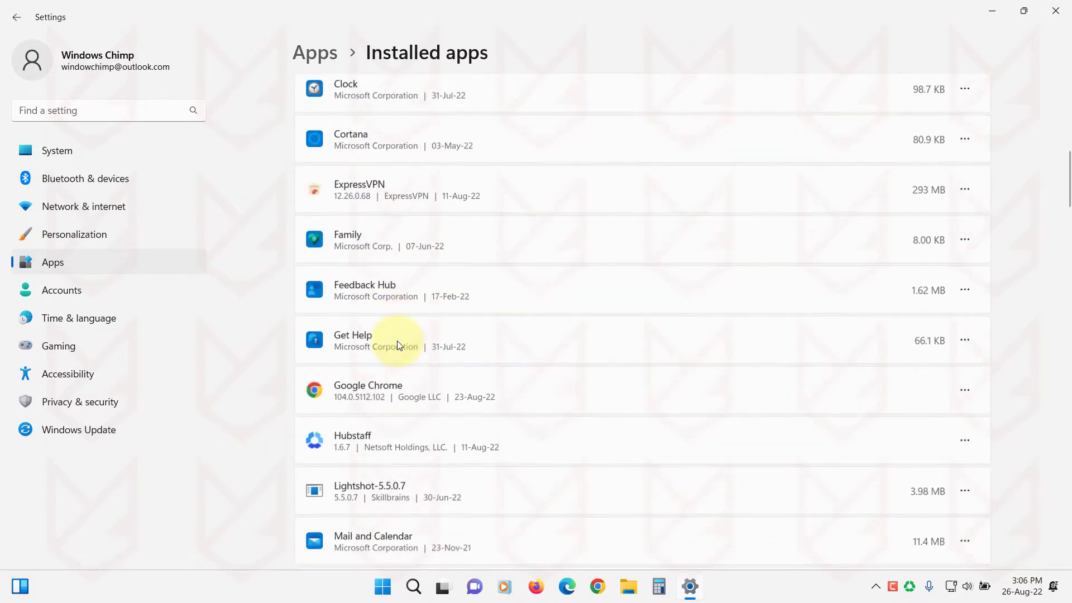
{"action": "scroll", "coordinate": [397, 344], "scroll_direction": "down", "scroll_amount": 7}
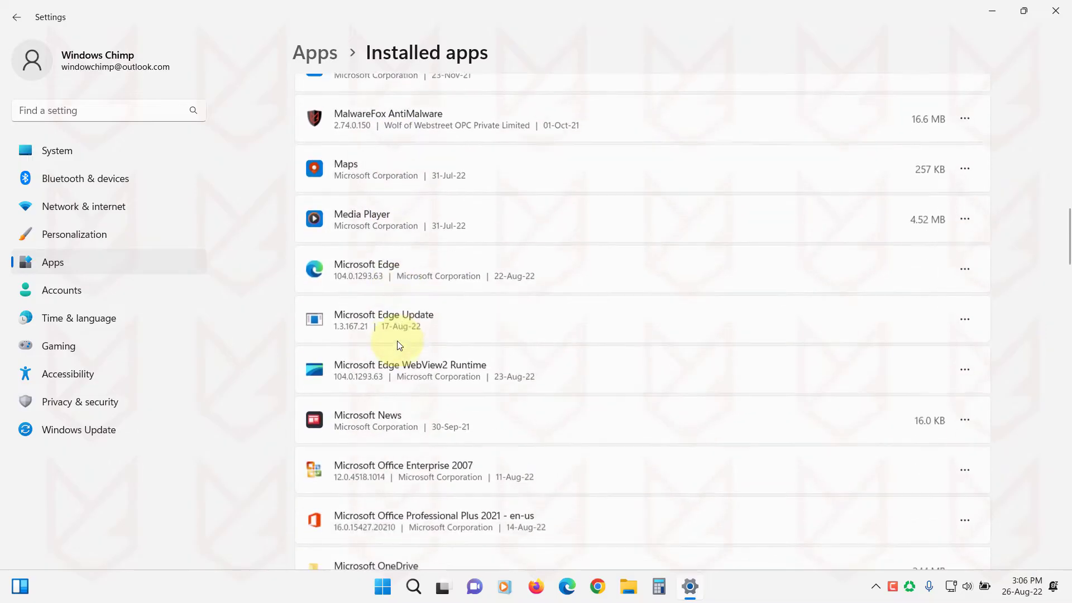
{"action": "scroll", "coordinate": [397, 340], "scroll_direction": "down", "scroll_amount": 8}
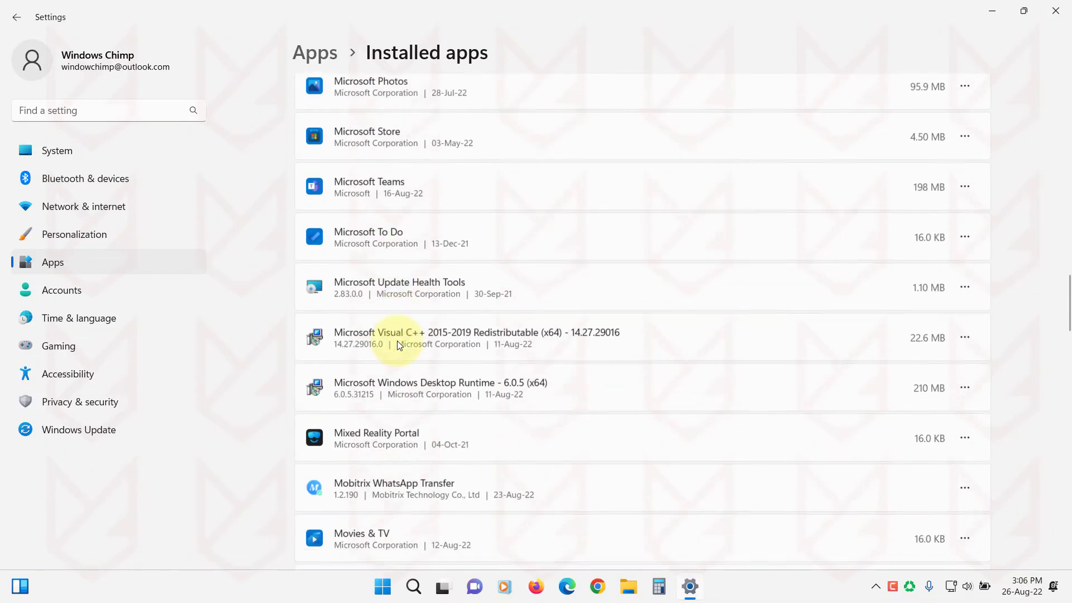
{"action": "scroll", "coordinate": [397, 340], "scroll_direction": "down", "scroll_amount": 1}
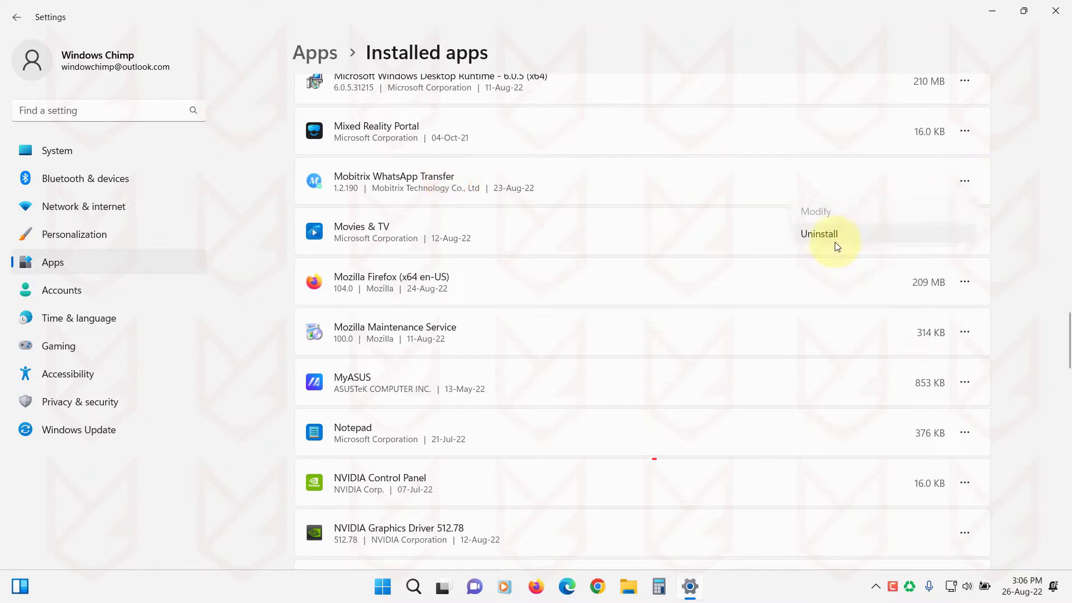
{"action": "left_click", "coordinate": [823, 236]}
{"action": "left_click", "coordinate": [933, 253]}
{"action": "left_click", "coordinate": [588, 333]}
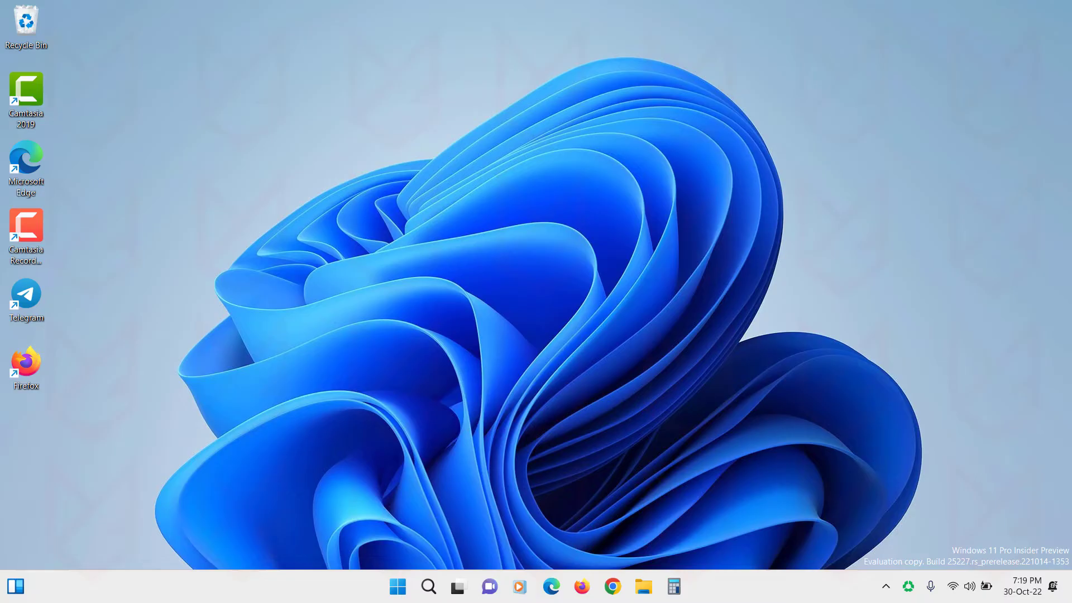
Step: Open the %temp% folder through the Run prompt
{"action": "key", "text": "super+r"}
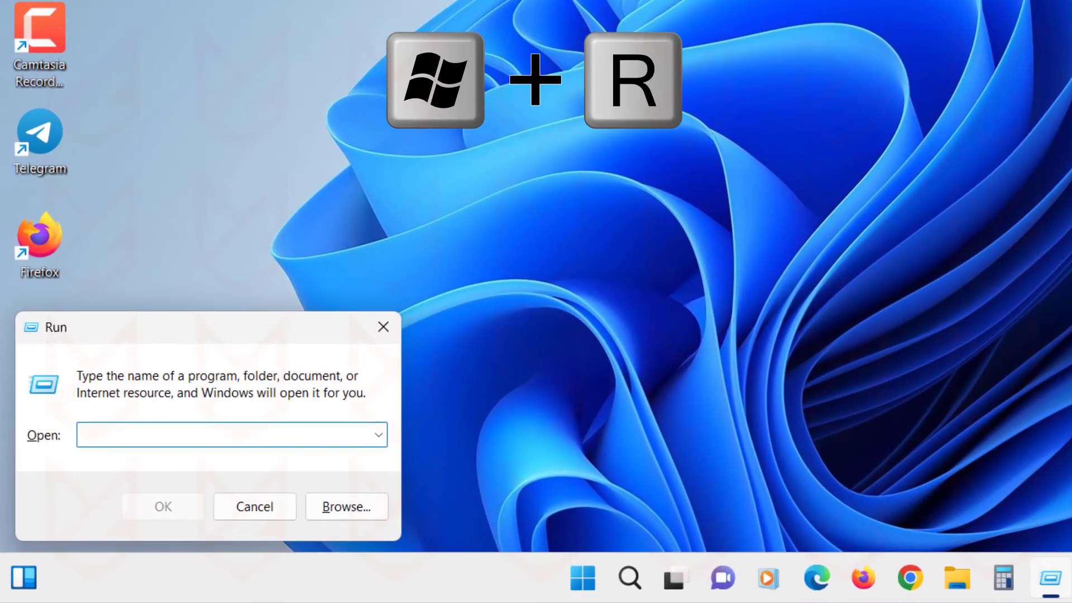
{"action": "type", "text": "%te"}
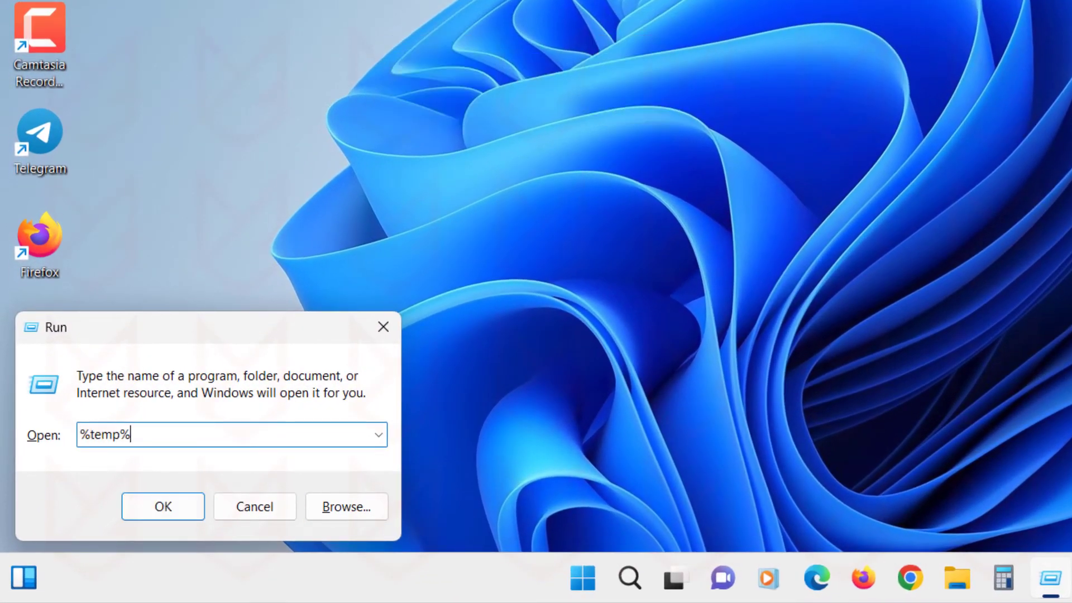
{"action": "key", "text": "Return"}
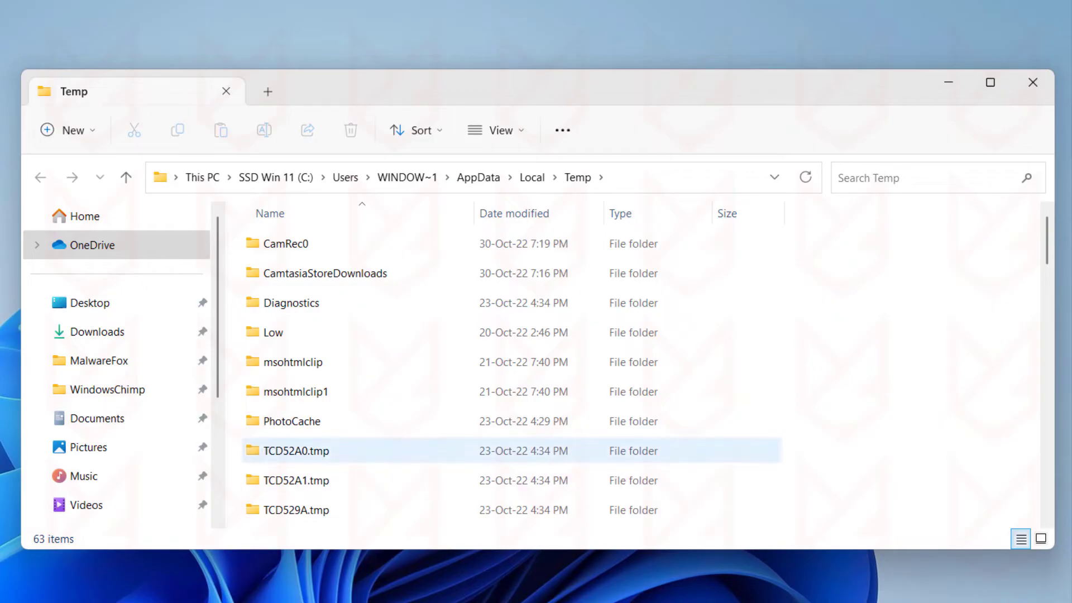
Step: Permanently delete all 64 Temp items, skipping every file still in use
{"action": "key", "text": "ctrl+a"}
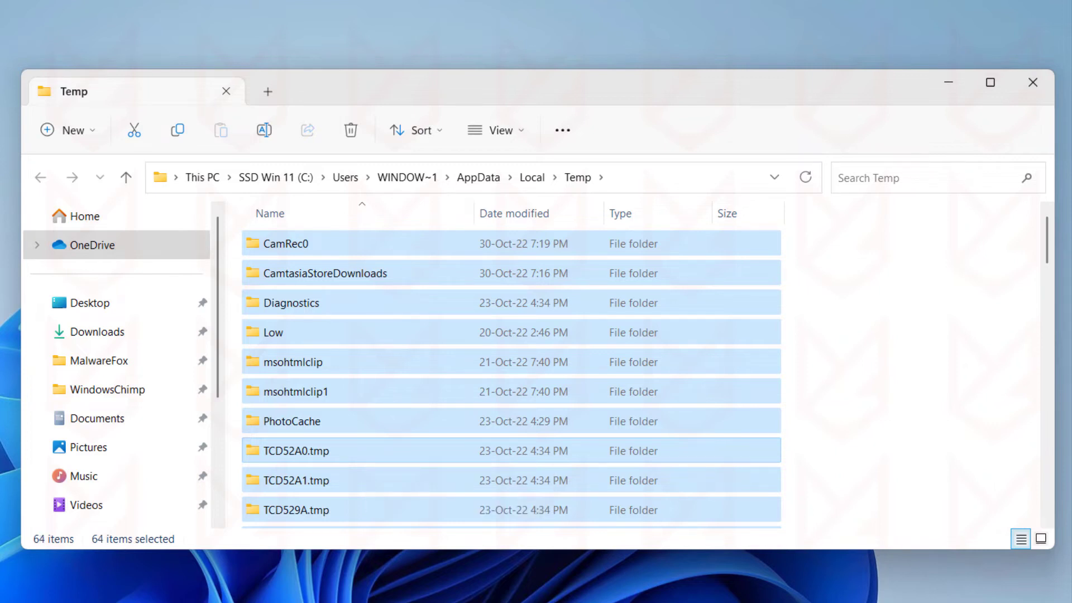
{"action": "key", "text": "shift+Delete"}
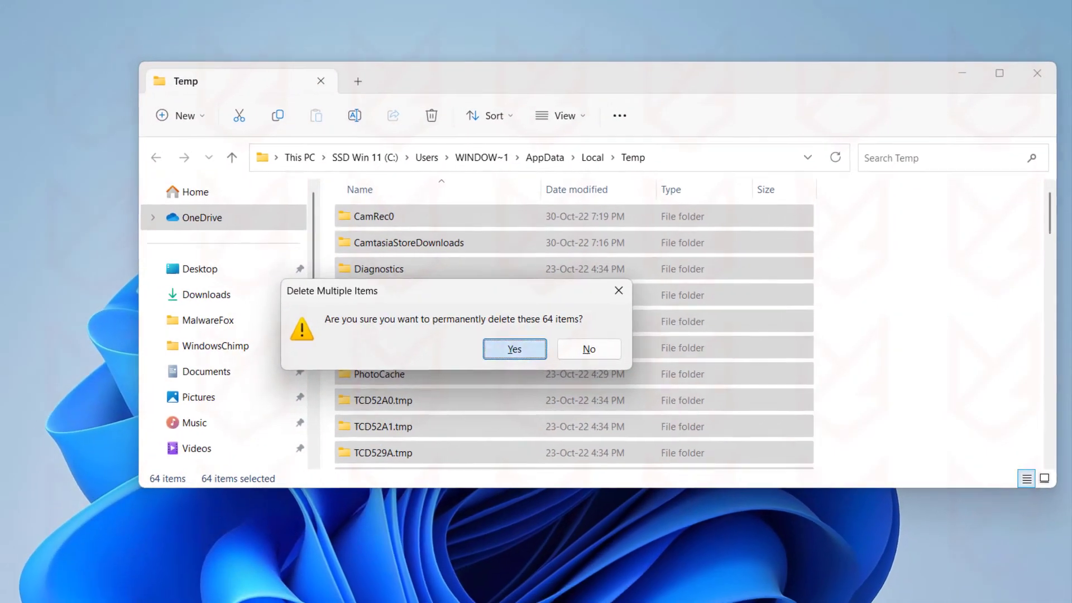
{"action": "key", "text": "Return"}
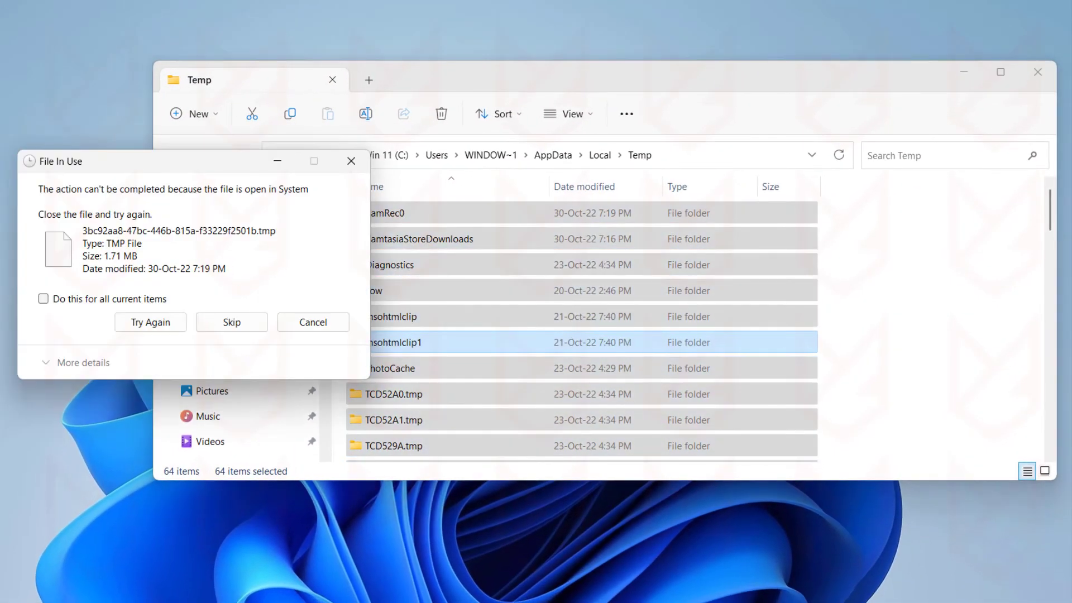
{"action": "left_click", "coordinate": [43, 298]}
{"action": "left_click", "coordinate": [232, 322]}
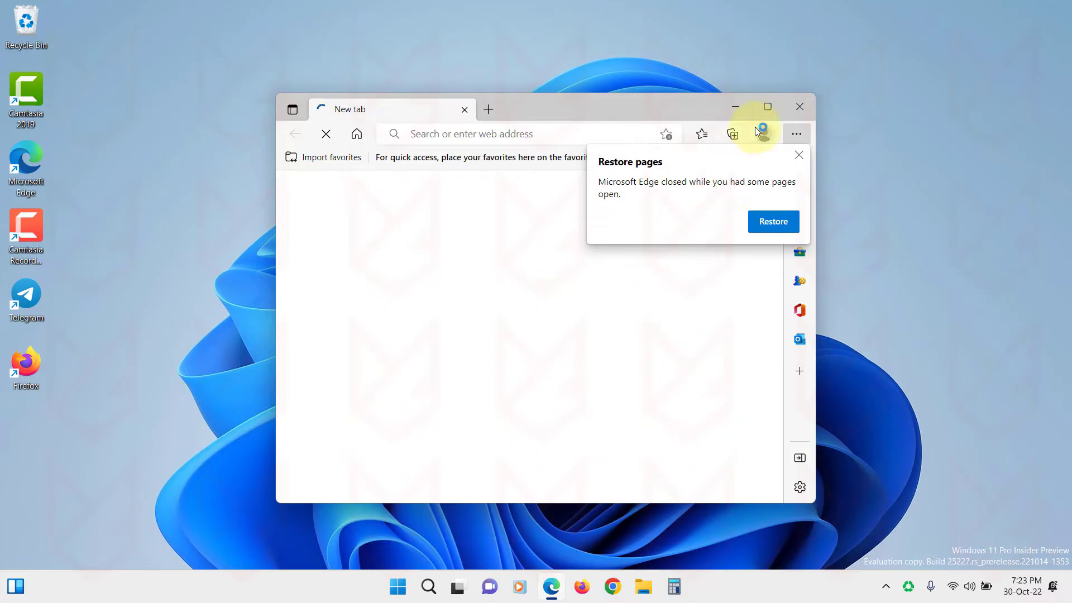
Step: Maximize Edge, dismiss the restore prompt, and go to Privacy, search, and services settings
{"action": "left_click", "coordinate": [768, 110]}
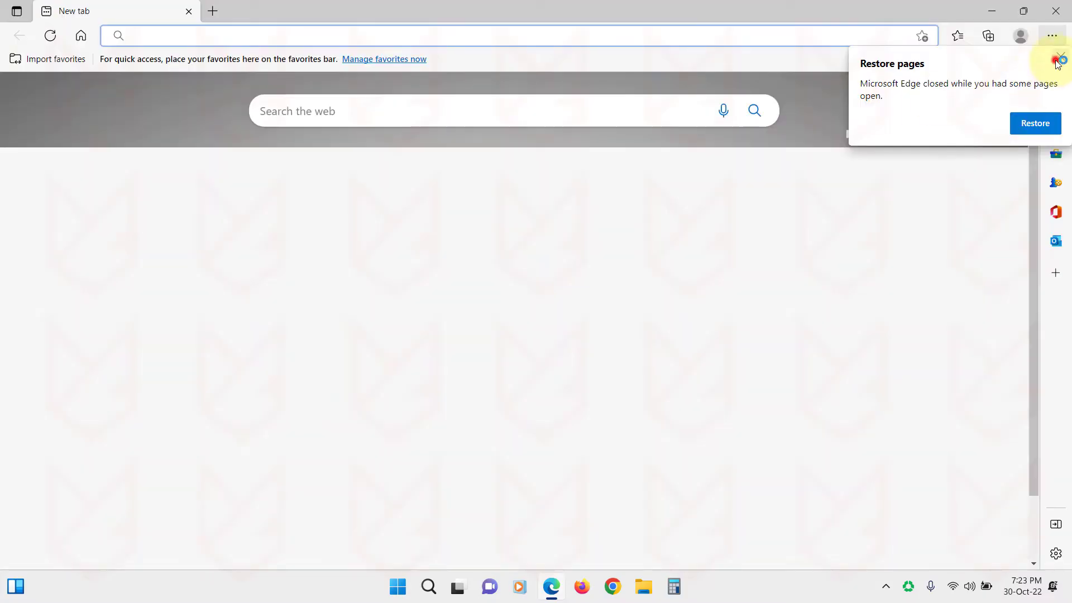
{"action": "left_click", "coordinate": [1058, 59]}
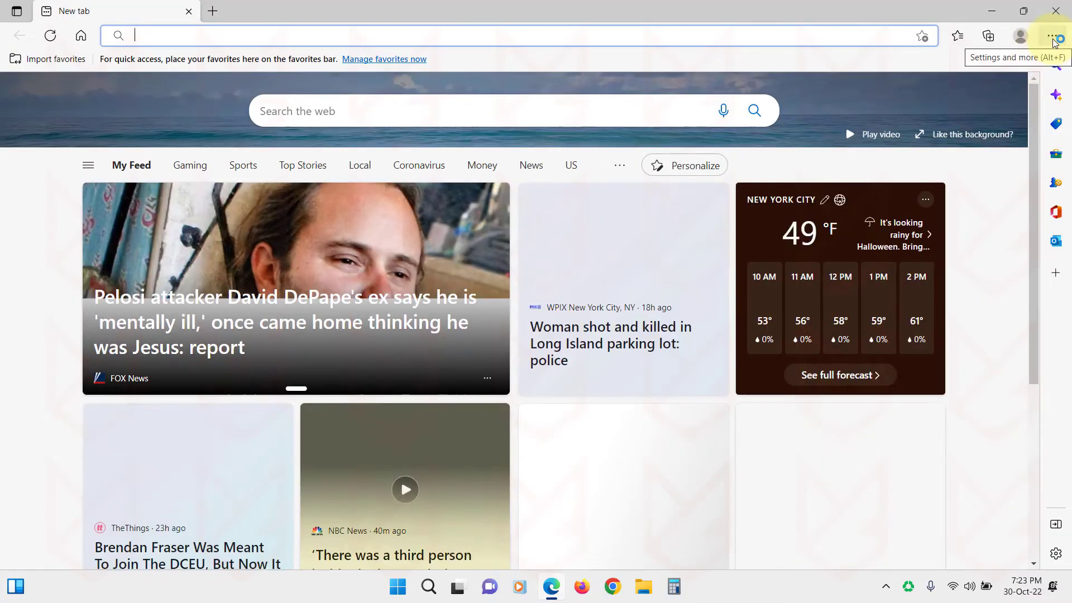
{"action": "left_click", "coordinate": [1052, 35]}
{"action": "left_click", "coordinate": [895, 484]}
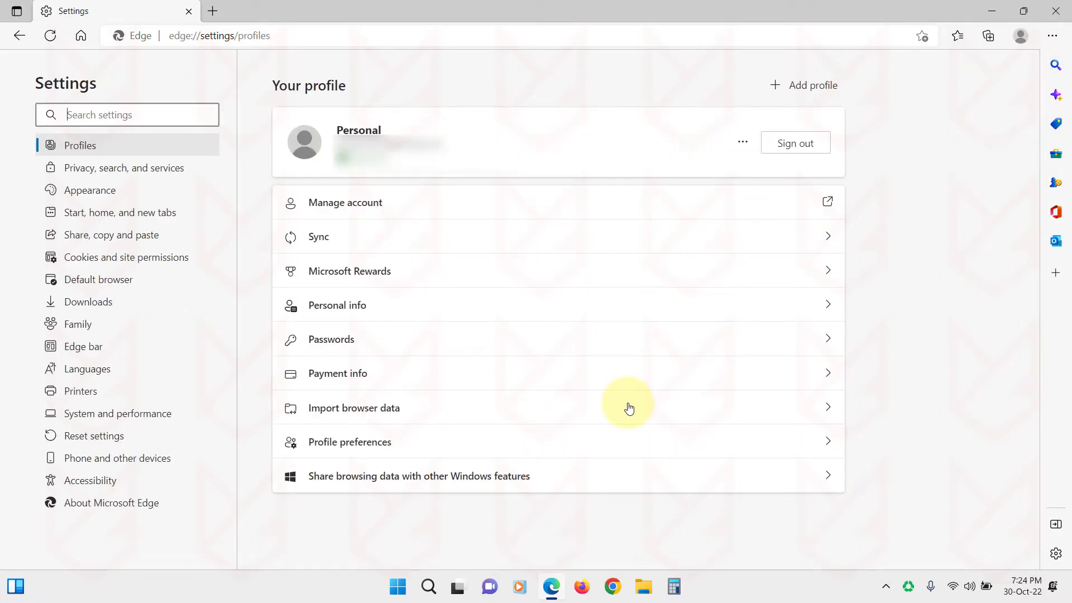
{"action": "left_click", "coordinate": [103, 169]}
{"action": "scroll", "coordinate": [478, 357], "scroll_direction": "down", "scroll_amount": 4}
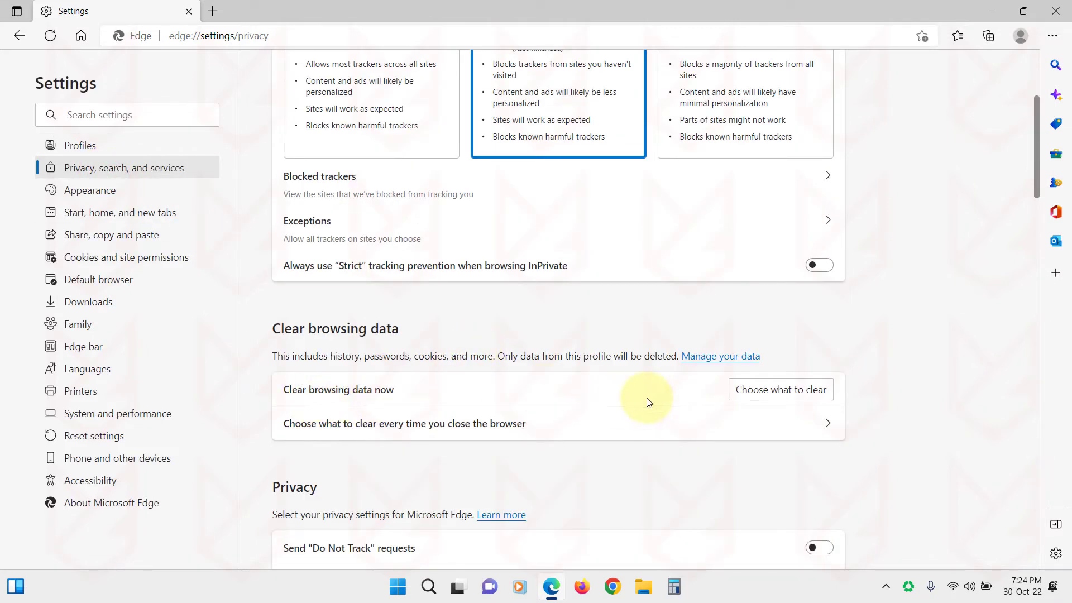
Step: In Clear browsing data, set the time range to All time
{"action": "left_click", "coordinate": [749, 396]}
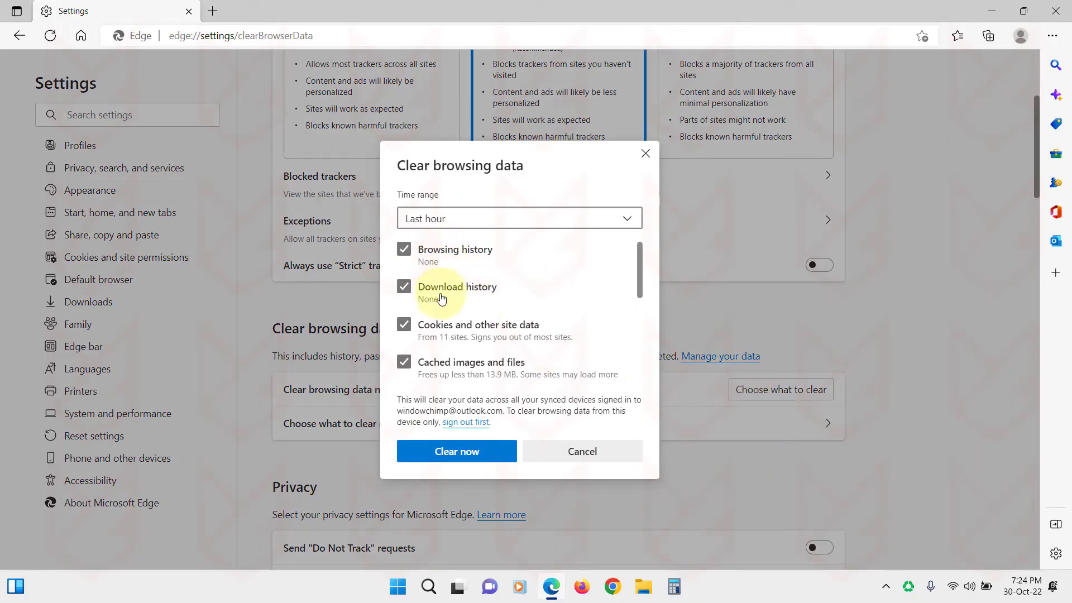
{"action": "scroll", "coordinate": [450, 338], "scroll_direction": "down", "scroll_amount": 4}
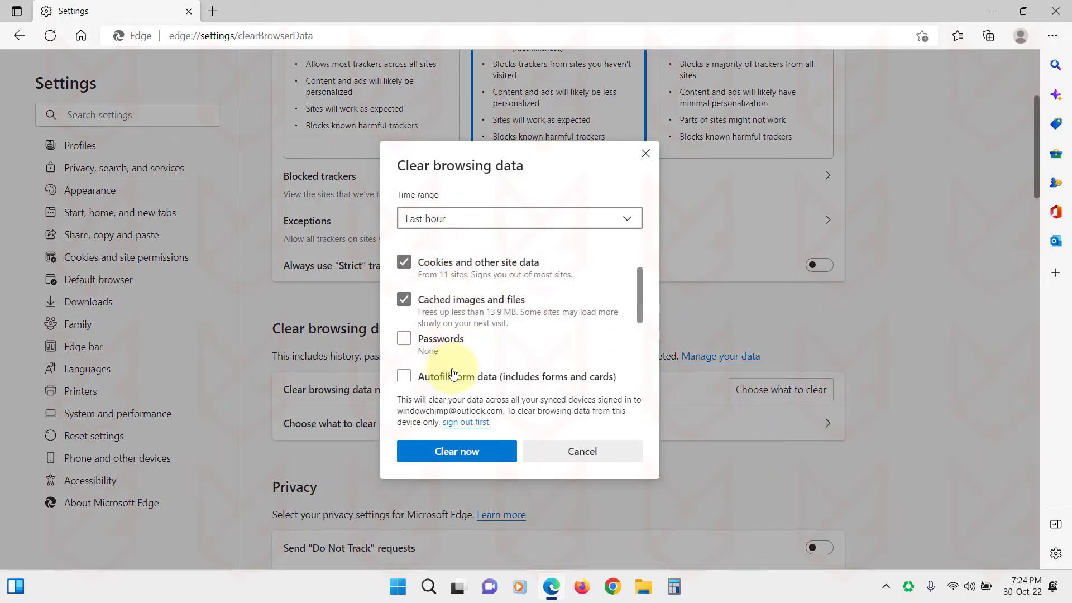
{"action": "scroll", "coordinate": [449, 354], "scroll_direction": "down", "scroll_amount": 3}
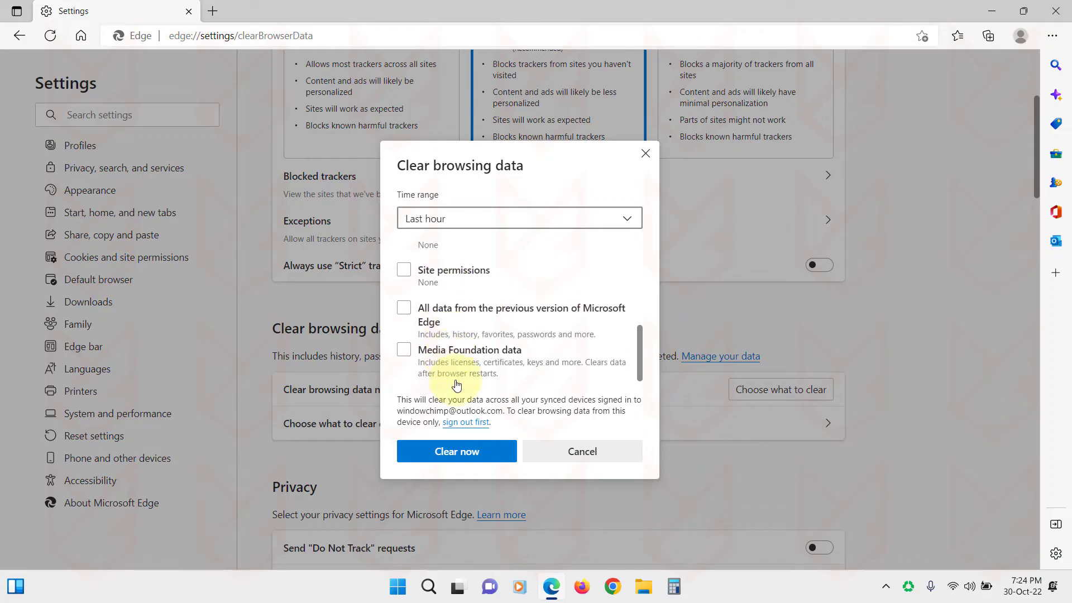
{"action": "left_click", "coordinate": [504, 218]}
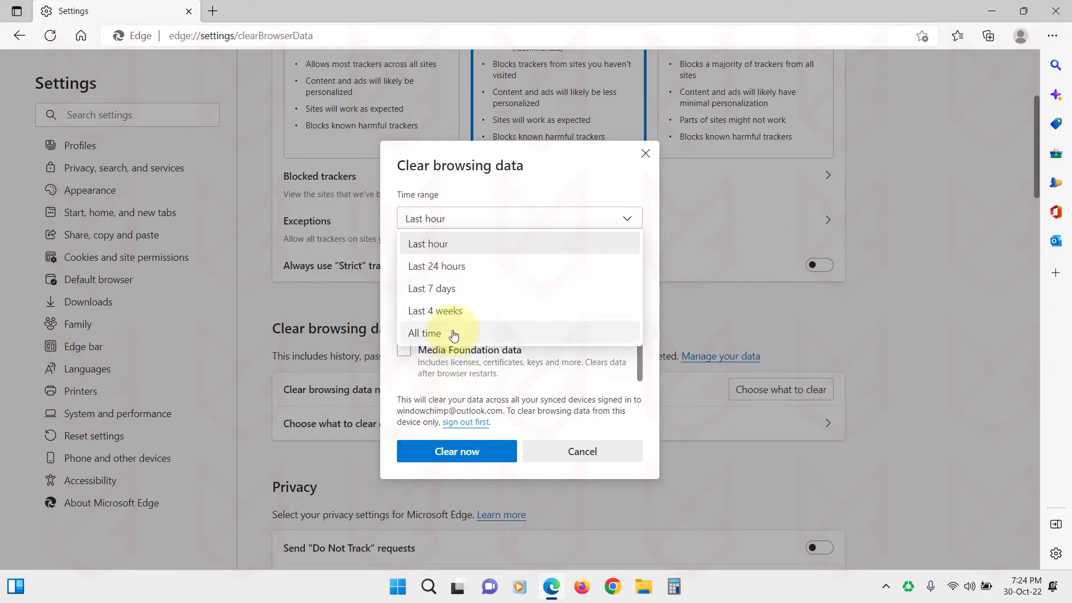
{"action": "left_click", "coordinate": [433, 334]}
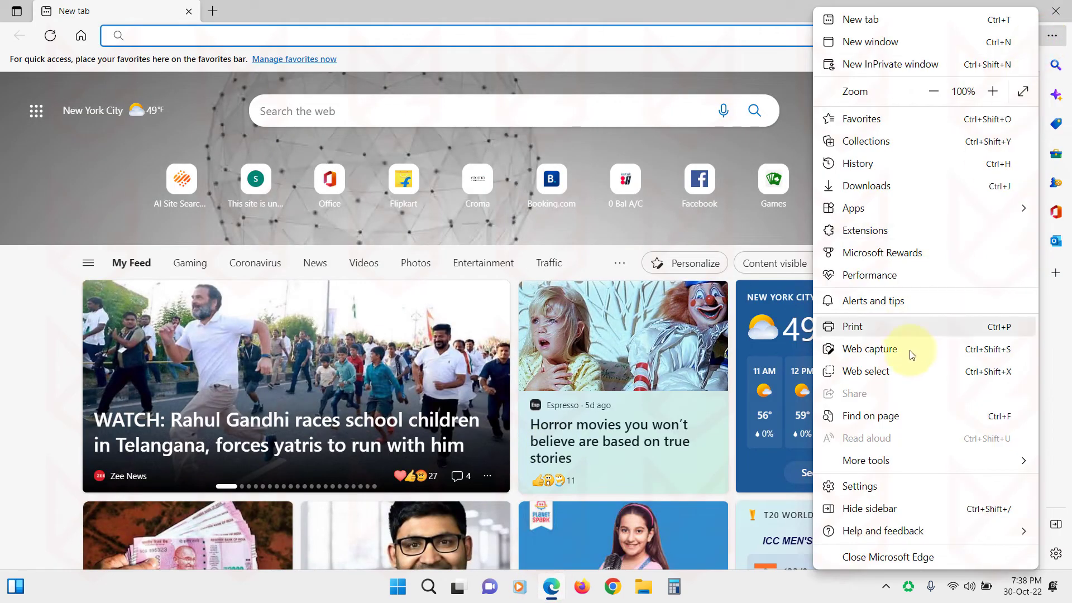
Step: Open the Pop-ups and redirects page under Cookies and site permissions
{"action": "left_click", "coordinate": [897, 486]}
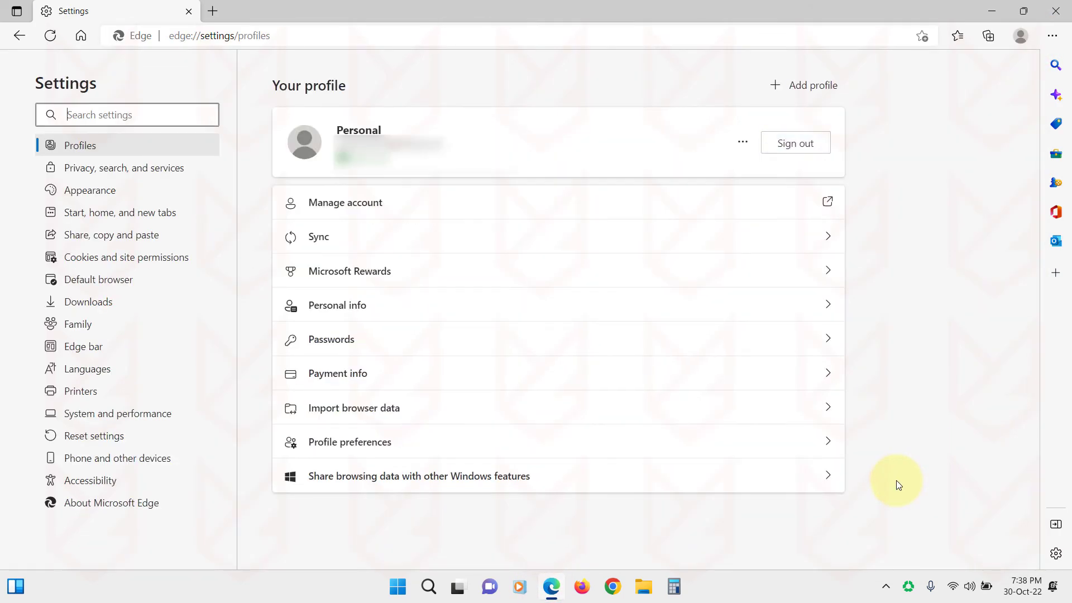
{"action": "left_click", "coordinate": [146, 266]}
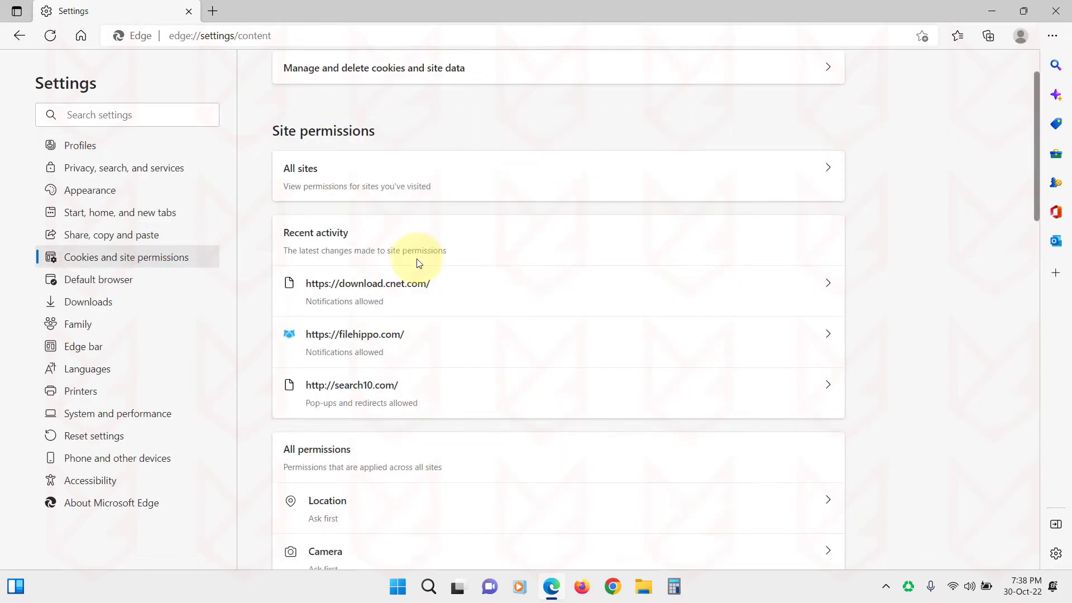
{"action": "scroll", "coordinate": [418, 267], "scroll_direction": "down", "scroll_amount": 5}
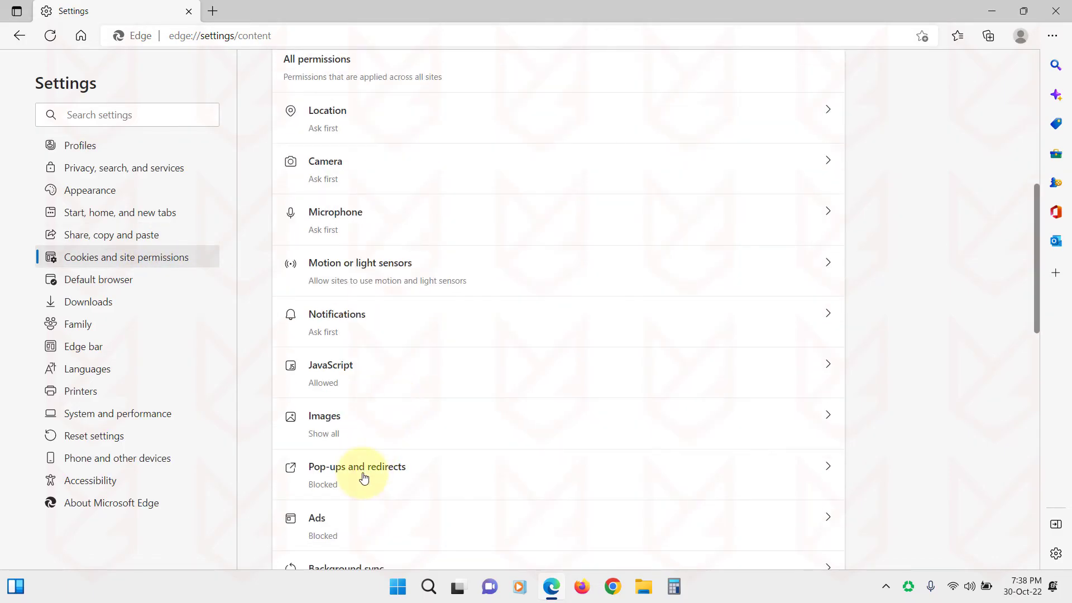
{"action": "left_click", "coordinate": [363, 478]}
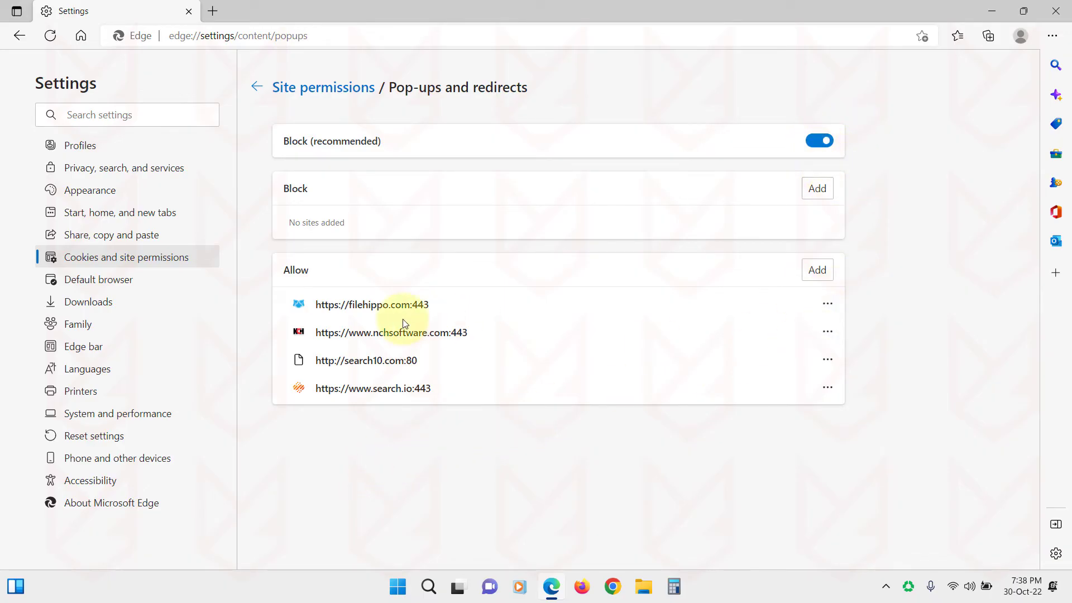
{"action": "left_click", "coordinate": [827, 304]}
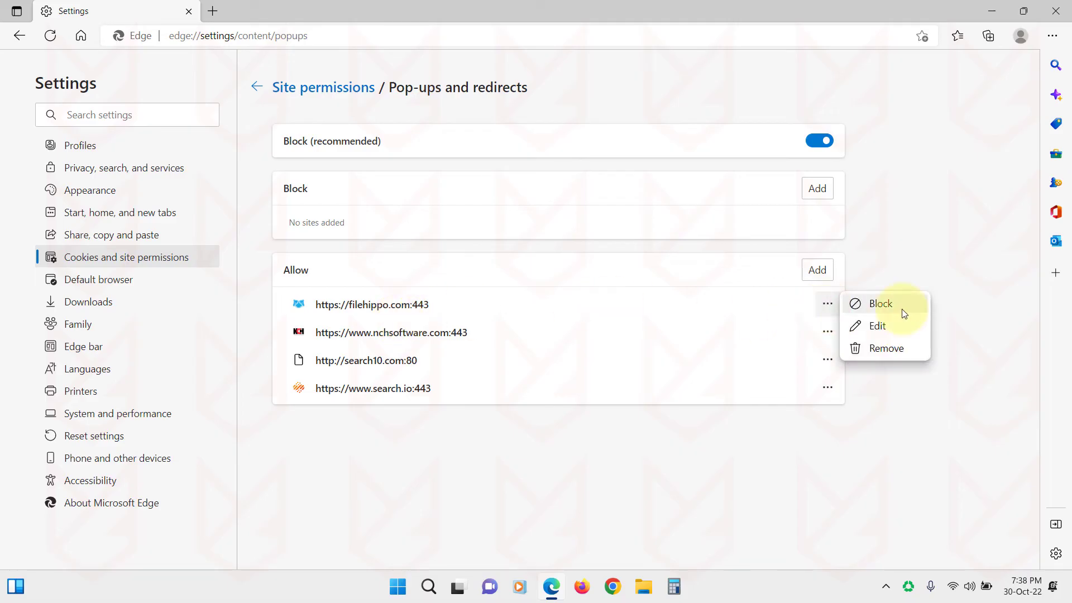
{"action": "left_click", "coordinate": [886, 348]}
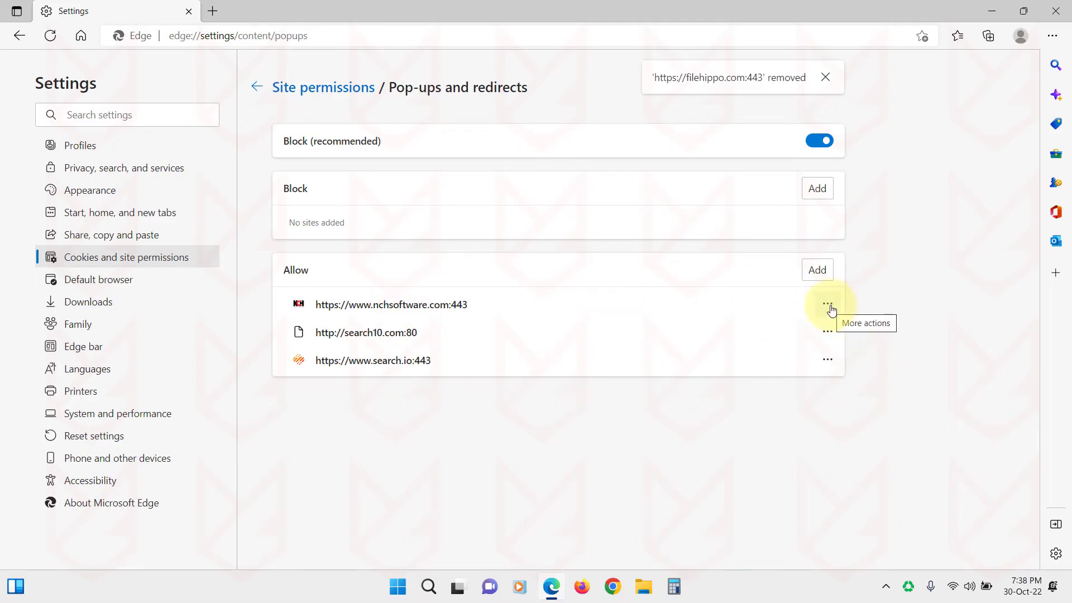
{"action": "left_click", "coordinate": [828, 304]}
{"action": "left_click", "coordinate": [855, 348]}
{"action": "left_click", "coordinate": [829, 304]}
{"action": "left_click", "coordinate": [851, 349]}
{"action": "left_click", "coordinate": [827, 304]}
{"action": "left_click", "coordinate": [854, 349]}
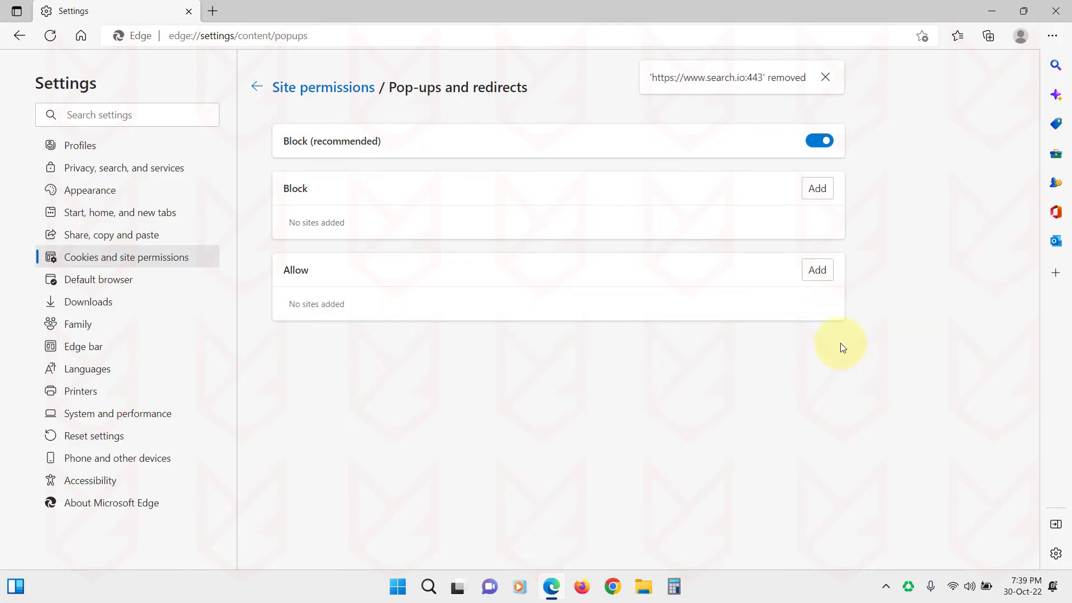
Step: Remove download.cnet.com and filehippo.com from notification Allow list, then enable quiet notification requests
{"action": "left_click", "coordinate": [335, 88]}
{"action": "scroll", "coordinate": [371, 364], "scroll_direction": "up", "scroll_amount": 3}
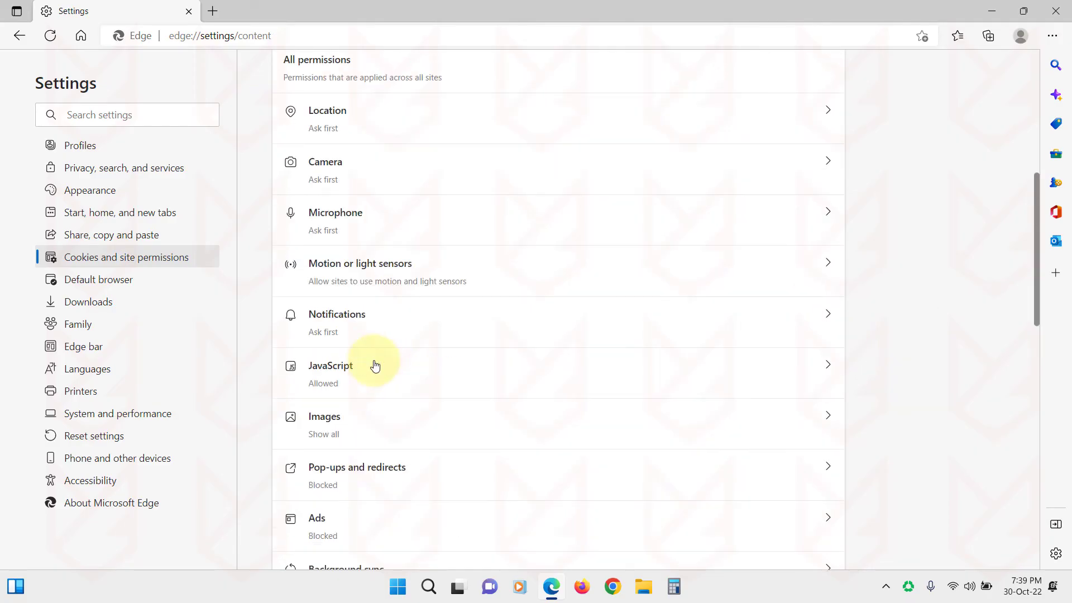
{"action": "left_click", "coordinate": [342, 328]}
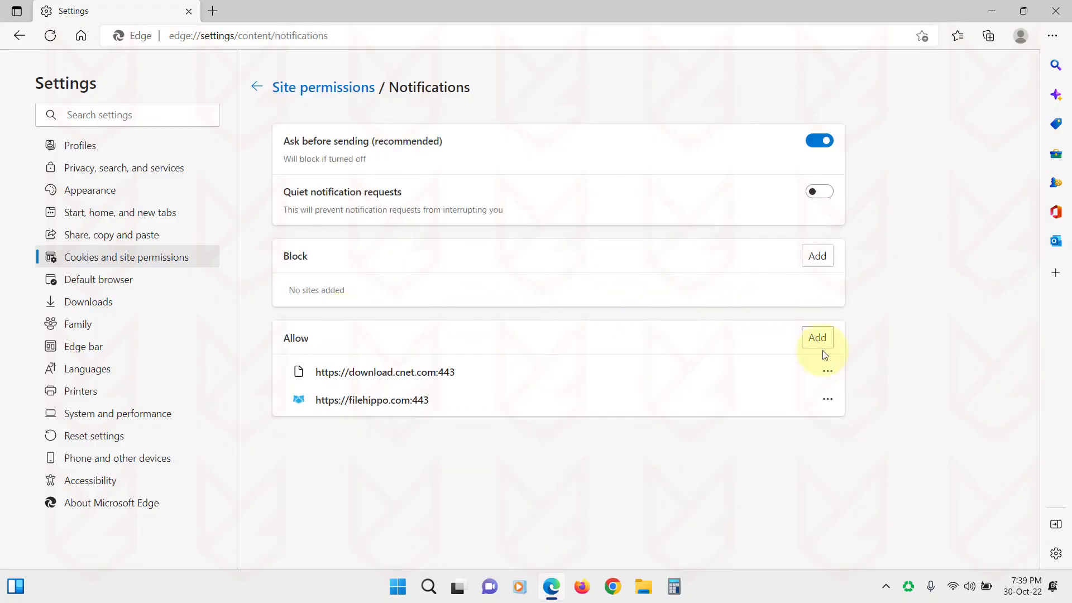
{"action": "left_click", "coordinate": [828, 371]}
{"action": "left_click", "coordinate": [860, 416]}
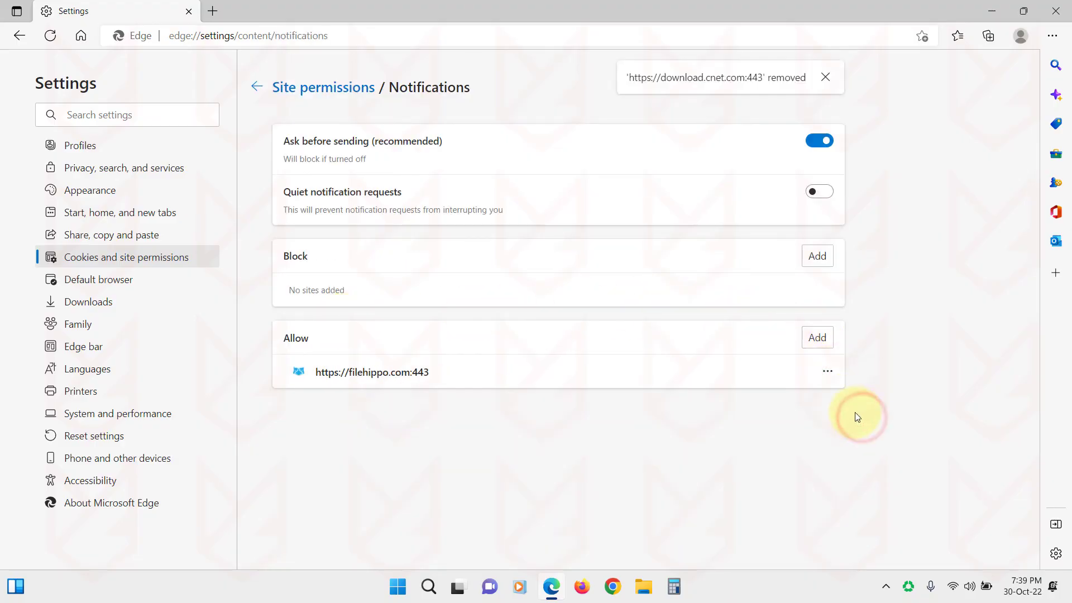
{"action": "left_click", "coordinate": [827, 371]}
{"action": "left_click", "coordinate": [856, 414]}
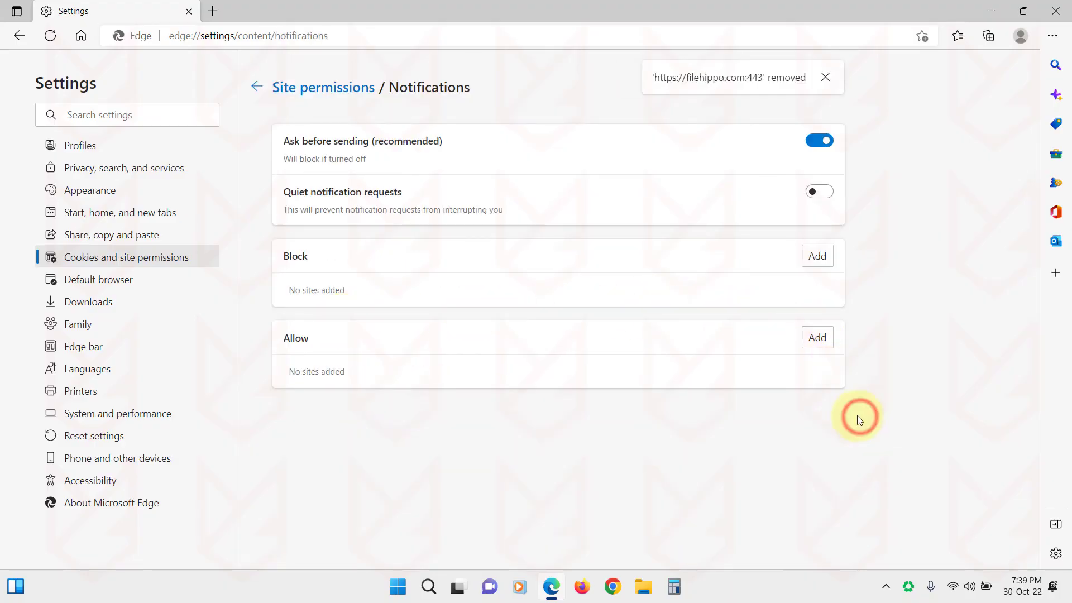
{"action": "left_click", "coordinate": [820, 199]}
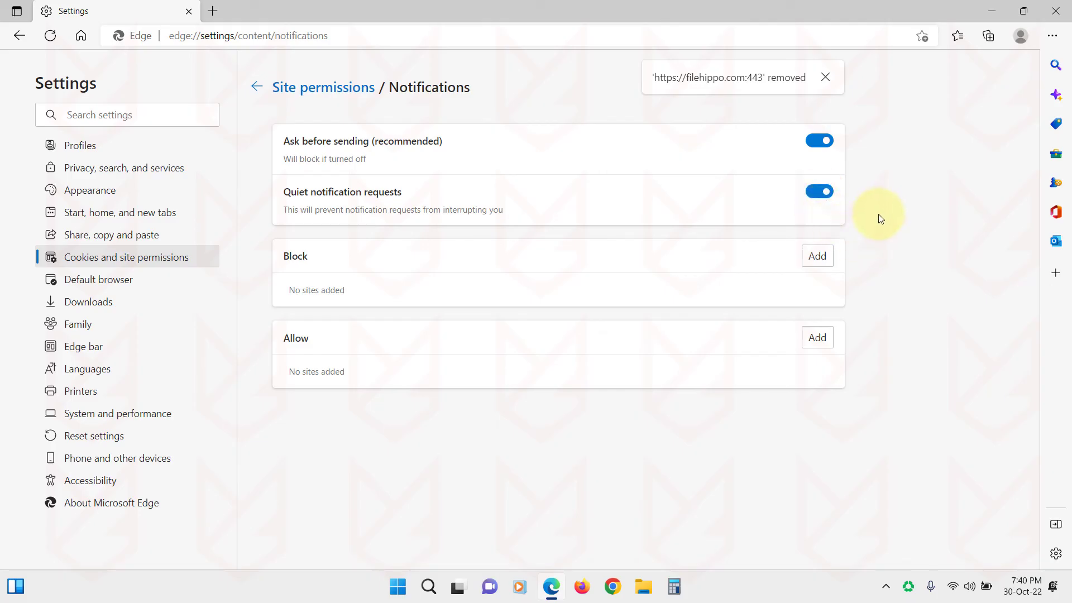